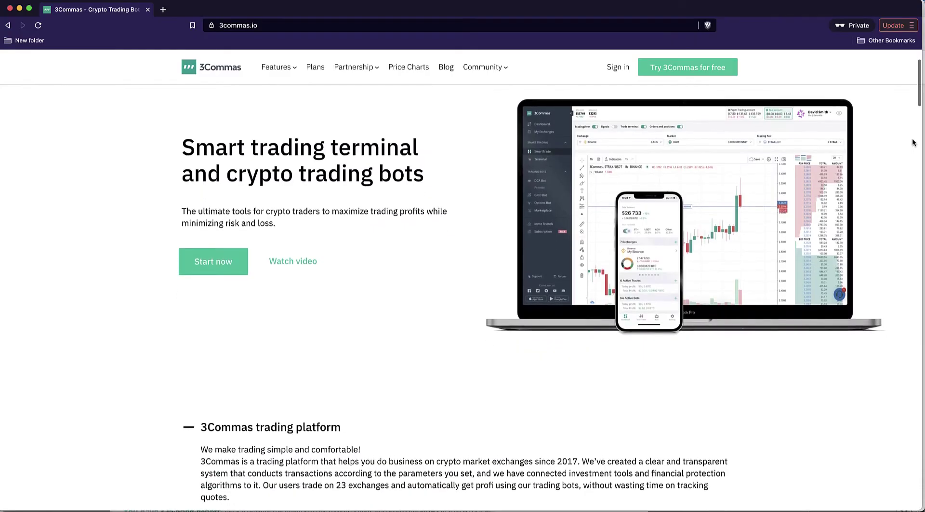
- Scroll past the trading platform and smart terminal sections to the Trading Bots section
scroll(914, 143, "down", 1)
scroll(914, 142, "down", 3)
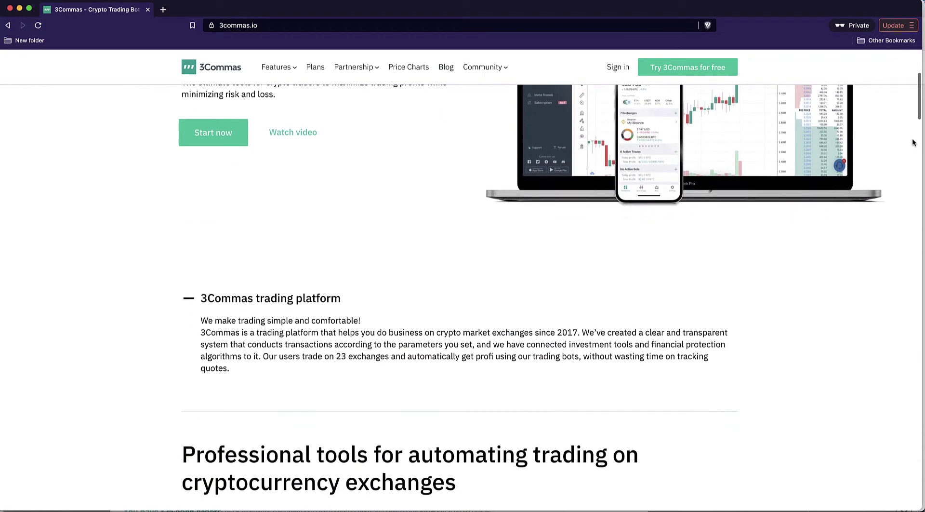
scroll(914, 143, "down", 2)
scroll(914, 143, "down", 1)
scroll(914, 143, "down", 1)
scroll(914, 142, "down", 1)
scroll(914, 142, "down", 1)
scroll(914, 142, "down", 1)
scroll(914, 143, "down", 2)
scroll(914, 143, "down", 1)
scroll(914, 143, "down", 1)
scroll(914, 143, "down", 2)
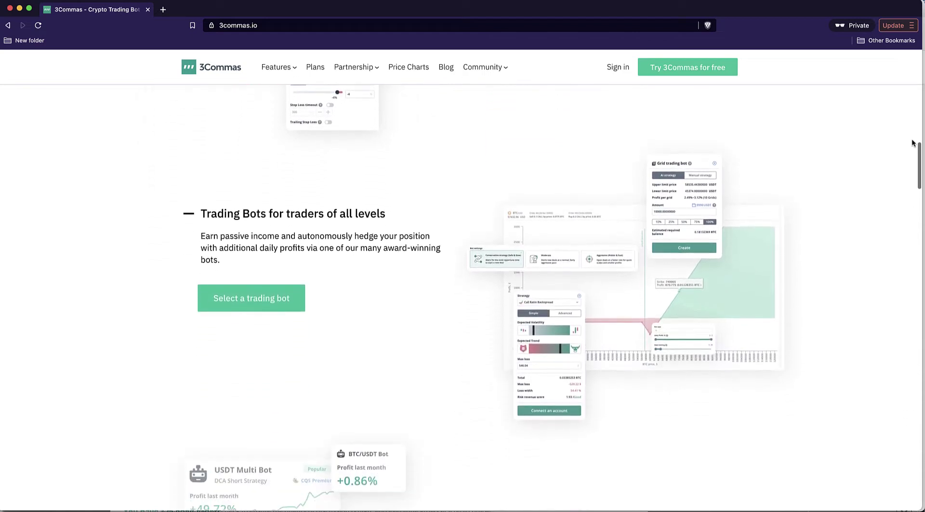
scroll(914, 143, "down", 1)
scroll(912, 143, "down", 3)
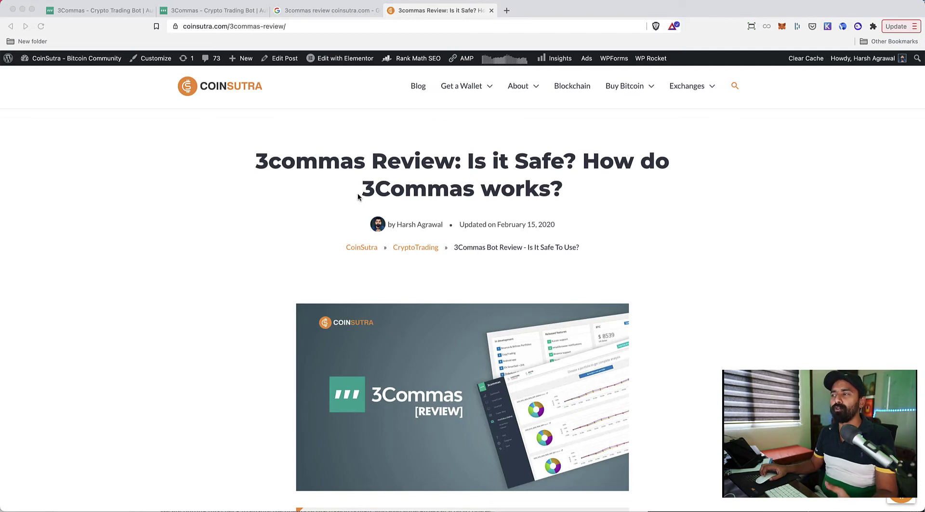
- Leave the CoinSutra review for the 3Commas SmartTrade tab showing the ETH/USDT chart
scroll(358, 195, "down", 3)
scroll(357, 195, "down", 4)
scroll(357, 196, "up", 8)
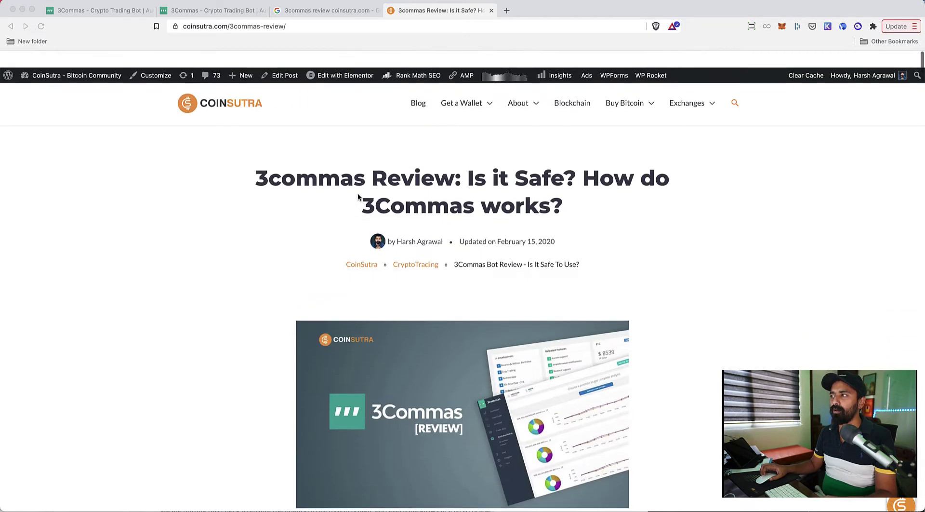
left_click(110, 13)
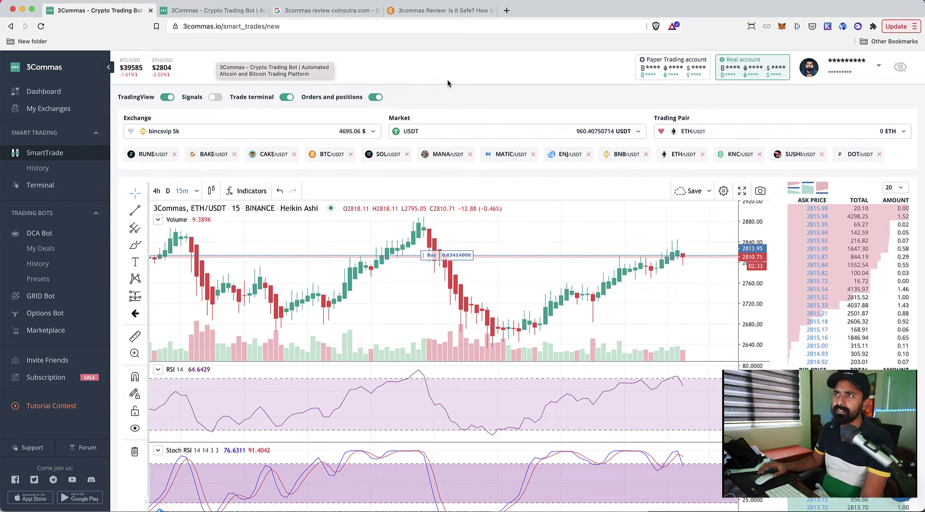
scroll(444, 97, "down", 1)
scroll(442, 104, "up", 1)
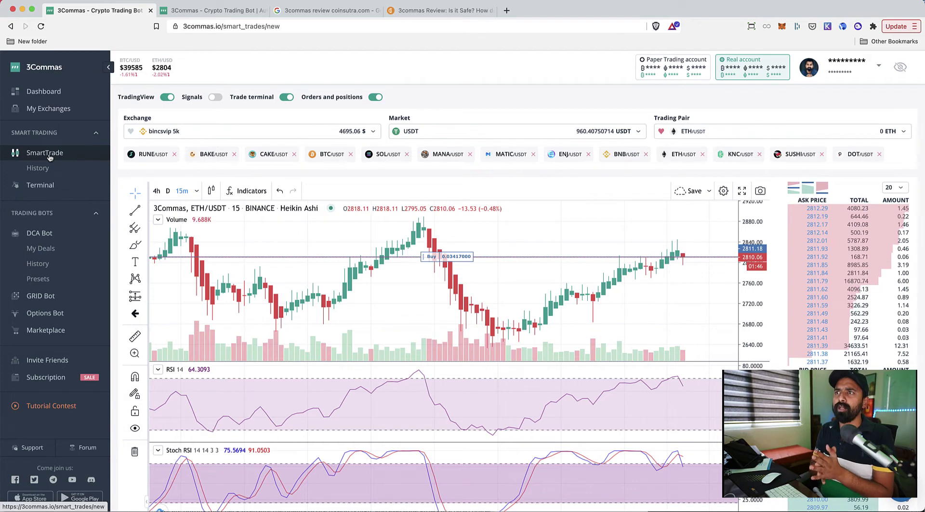
scroll(136, 144, "down", 2)
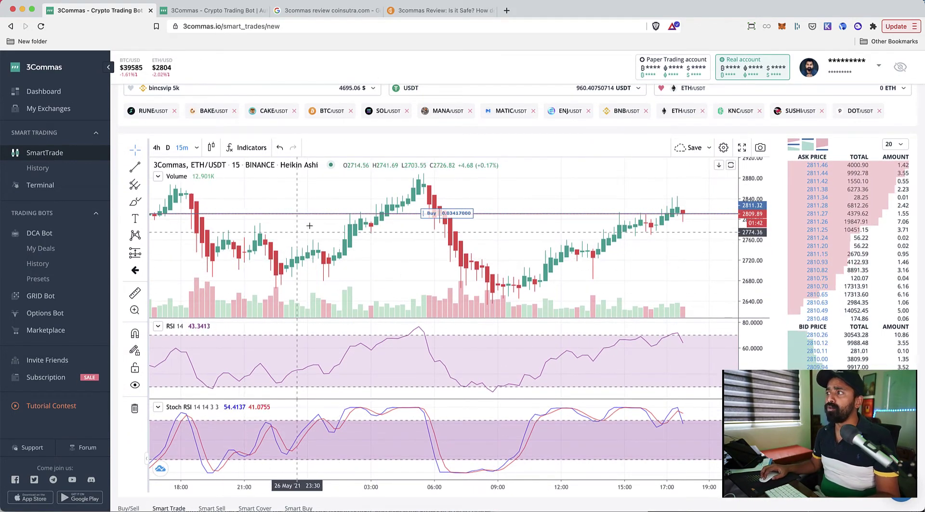
scroll(311, 225, "up", 2)
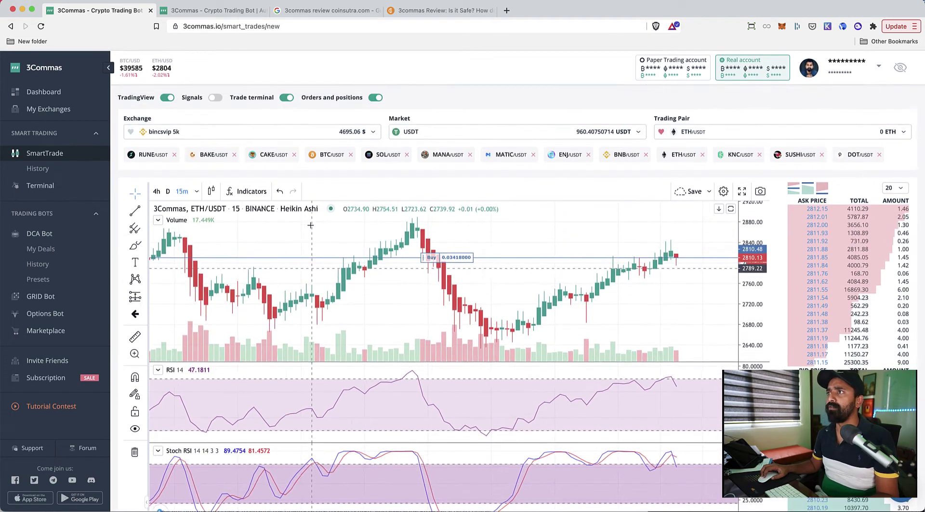
scroll(313, 203, "down", 1)
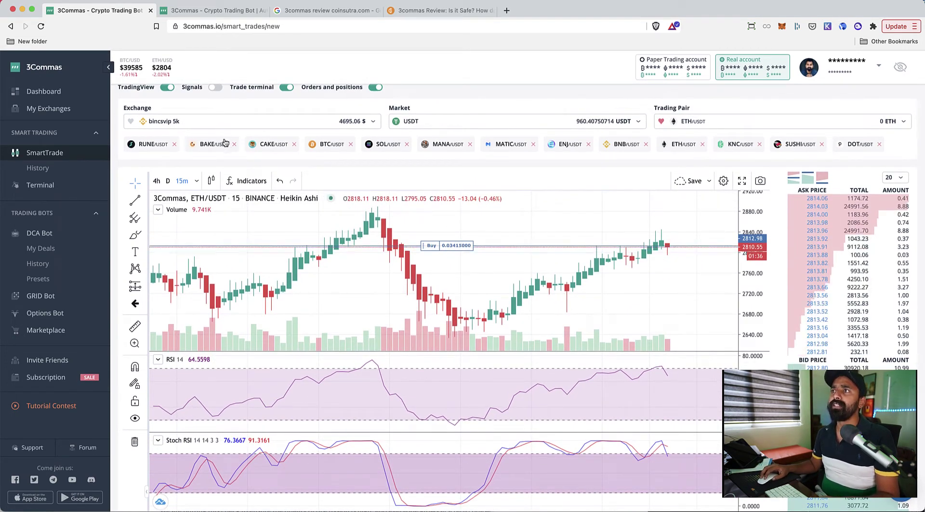
- In the USDT market, favourite 1INCH/USDT, then chart RUNE/USDT on 4h candles
left_click(444, 125)
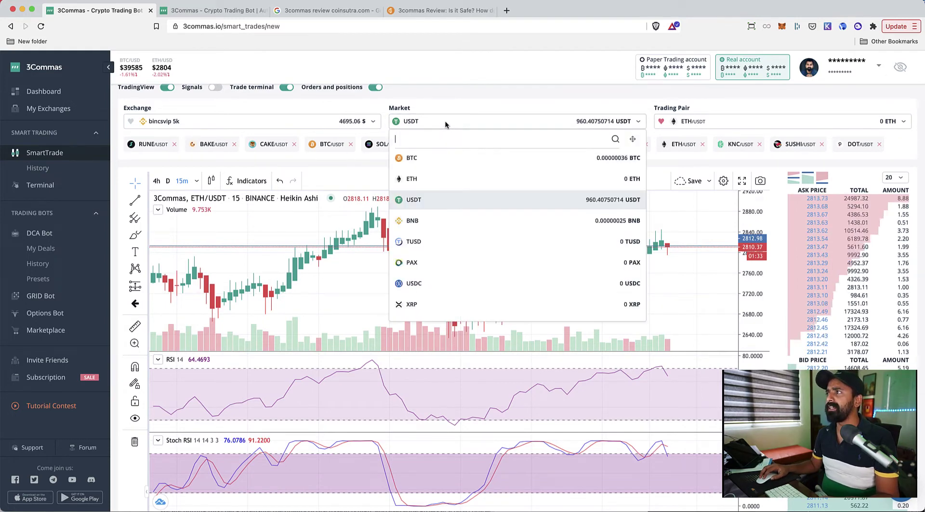
left_click(434, 202)
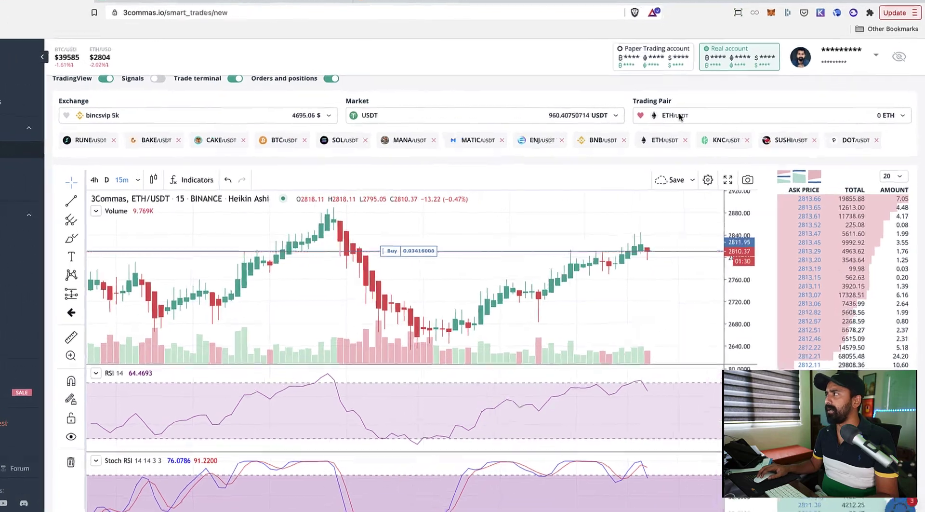
left_click(694, 121)
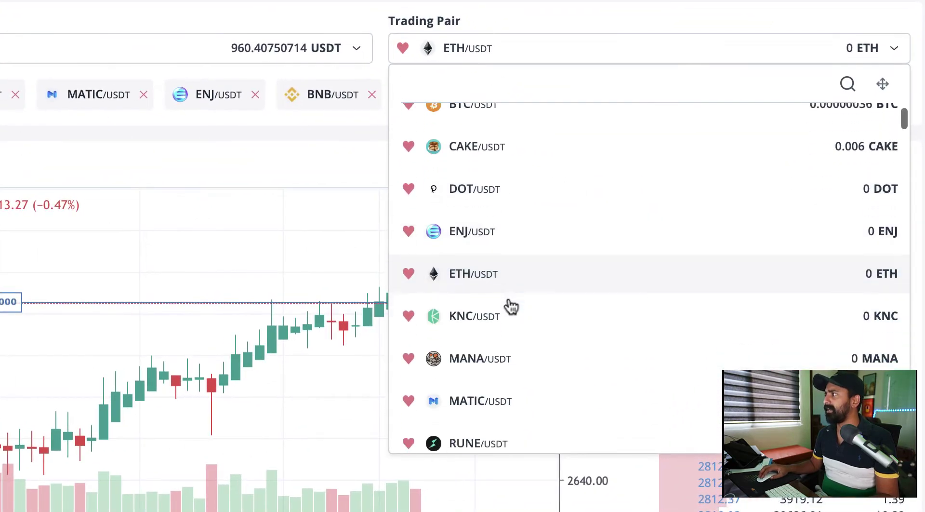
scroll(511, 307, "down", 5)
scroll(510, 307, "down", 1)
left_click(500, 311)
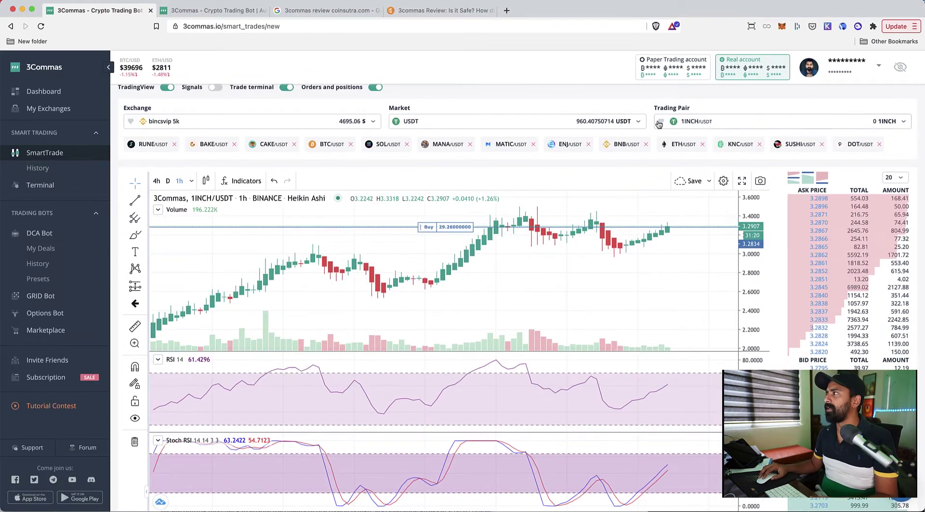
left_click(660, 122)
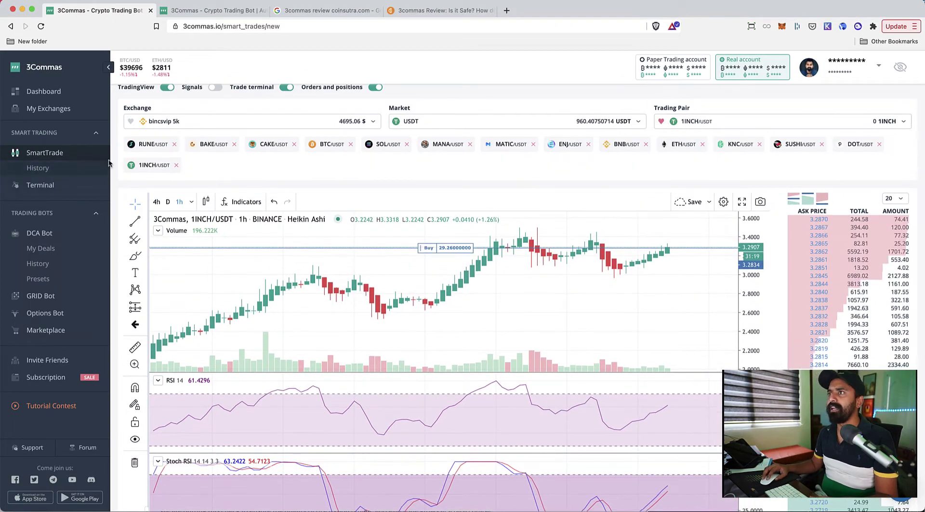
left_click(159, 146)
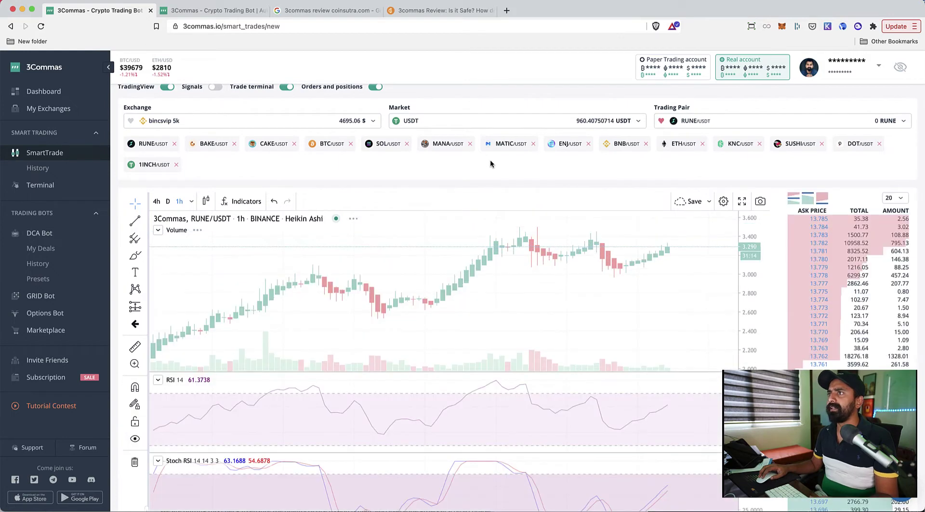
left_click(157, 202)
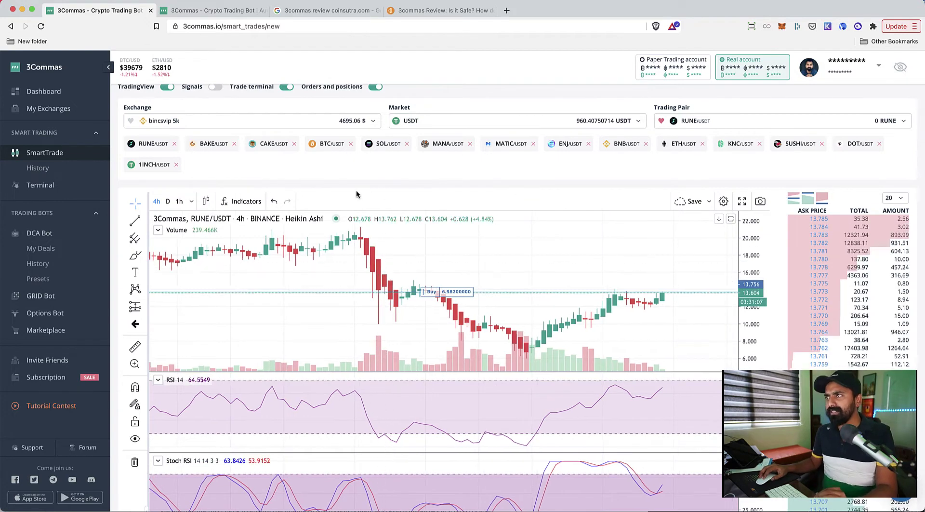
- Scroll below the RUNE/USDT chart to the Units, Price and Total order form
scroll(355, 189, "down", 1)
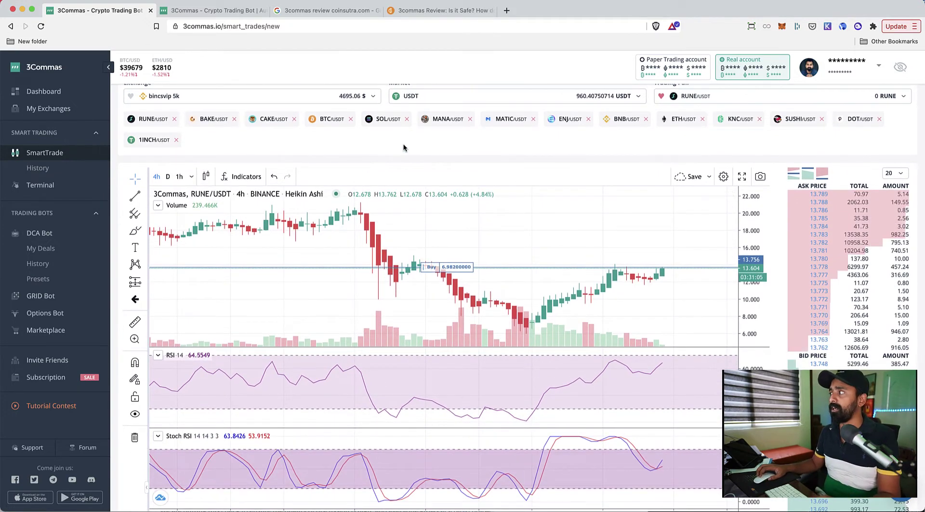
scroll(337, 289, "down", 5)
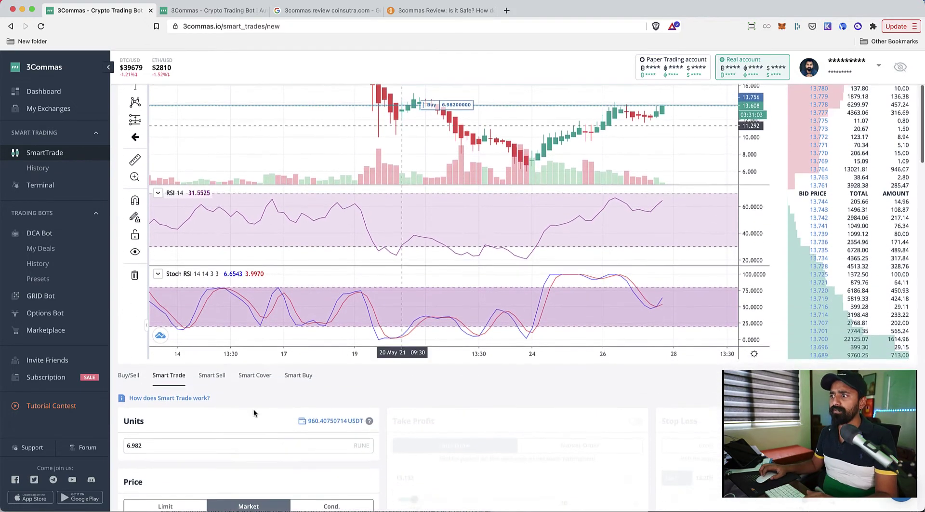
scroll(254, 410, "down", 2)
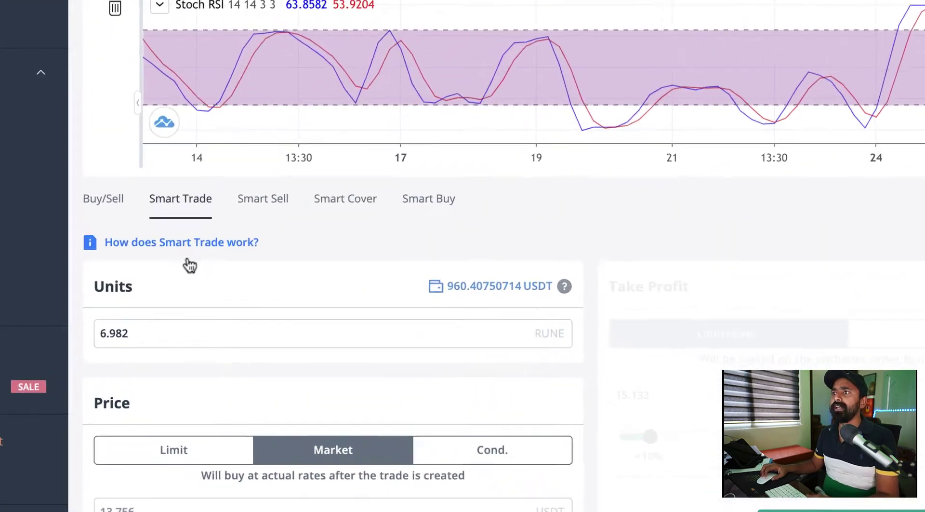
scroll(176, 308, "down", 2)
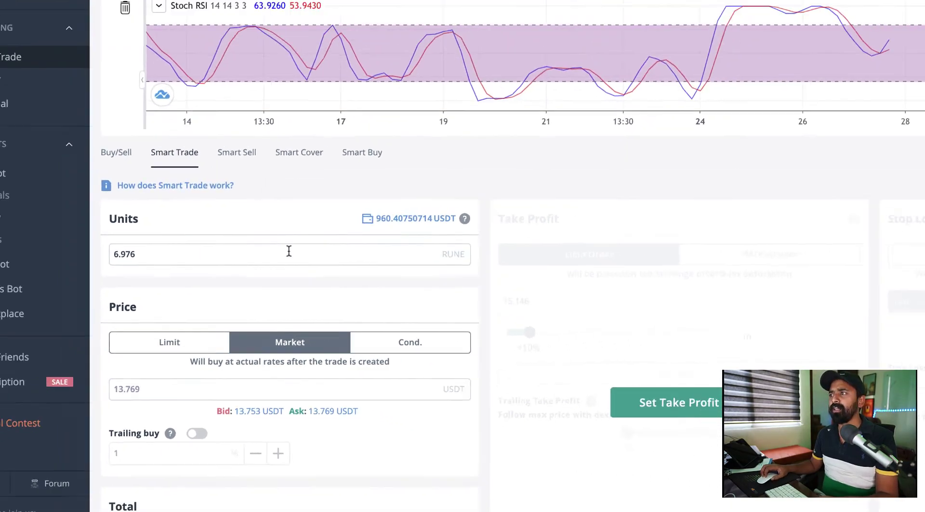
scroll(247, 290, "up", 6)
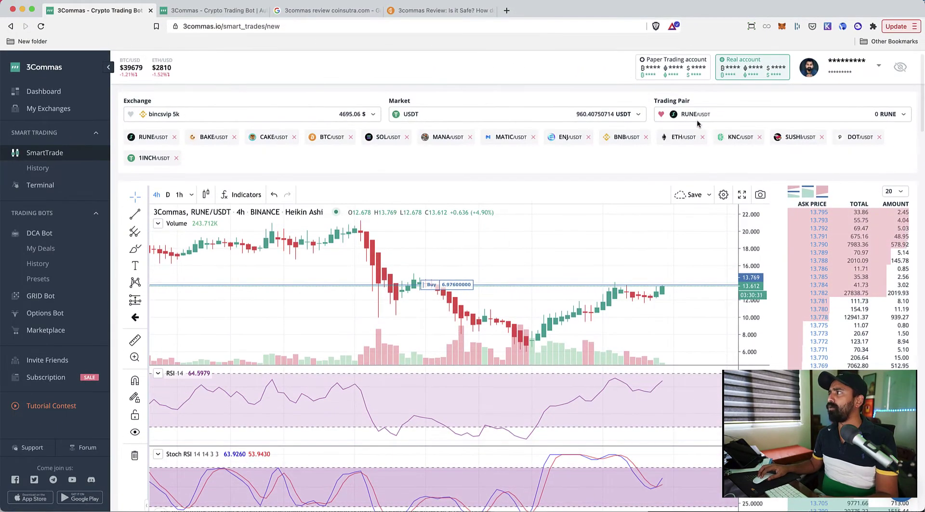
- Set the order to a Market buy with a Total of 100 USDT (about 7.243 RUNE)
scroll(553, 140, "down", 3)
scroll(492, 281, "down", 6)
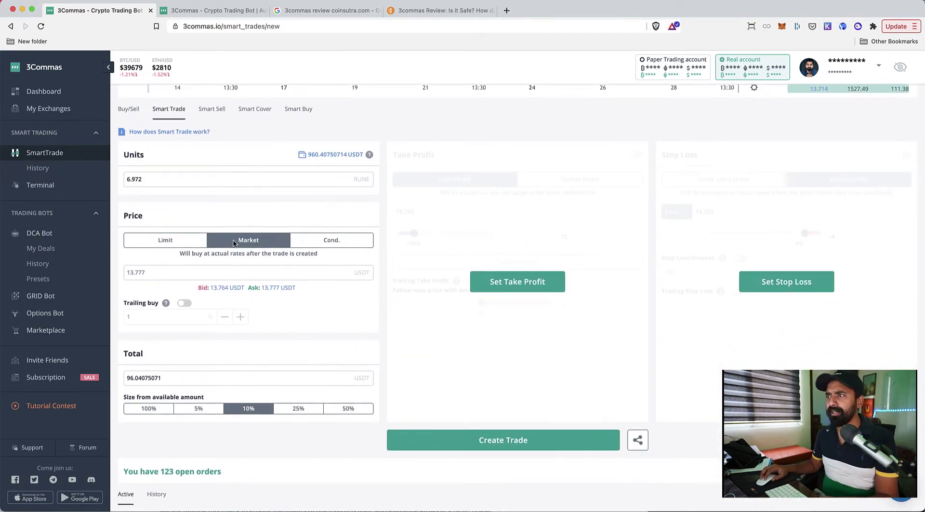
left_click(181, 243)
left_click(327, 241)
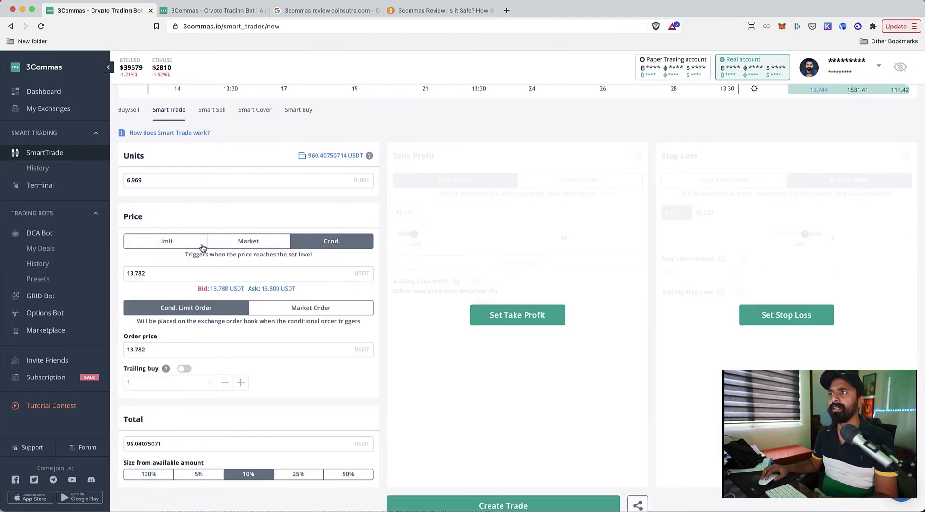
left_click(236, 241)
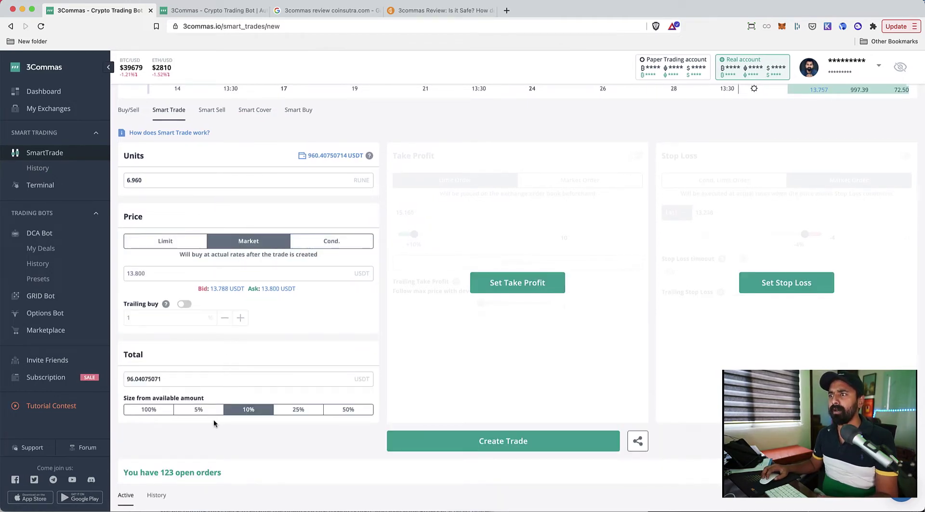
left_click(195, 410)
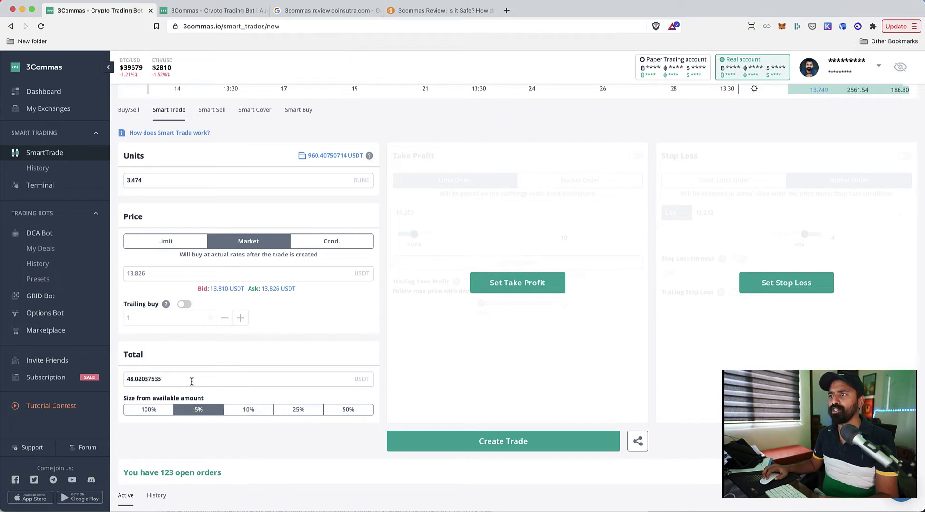
double_click(192, 379)
type("100")
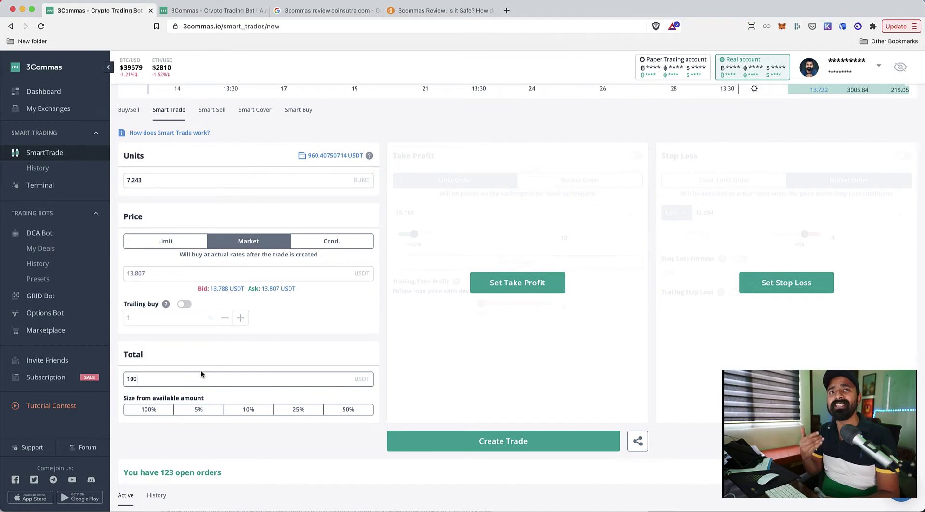
- Turn on take profit with multiple targets and add the first 25% target
left_click(200, 372)
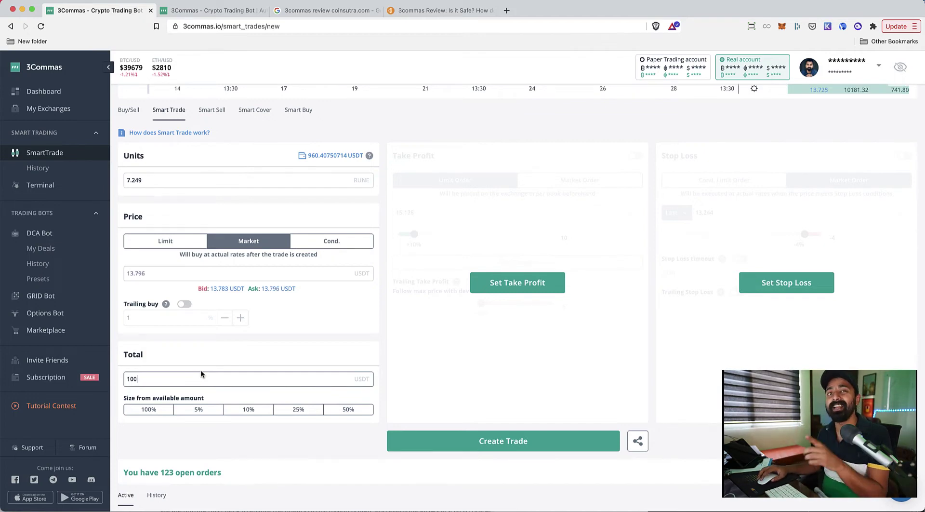
left_click(519, 283)
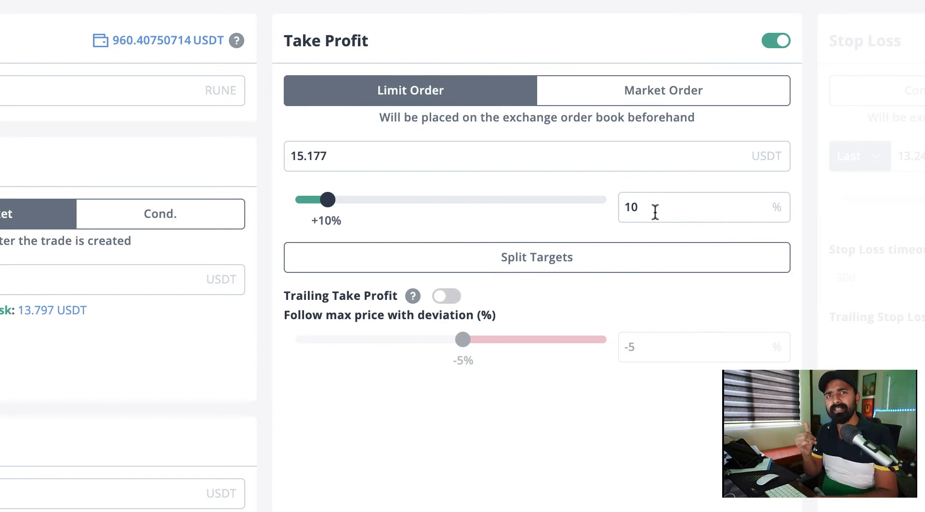
left_click(564, 259)
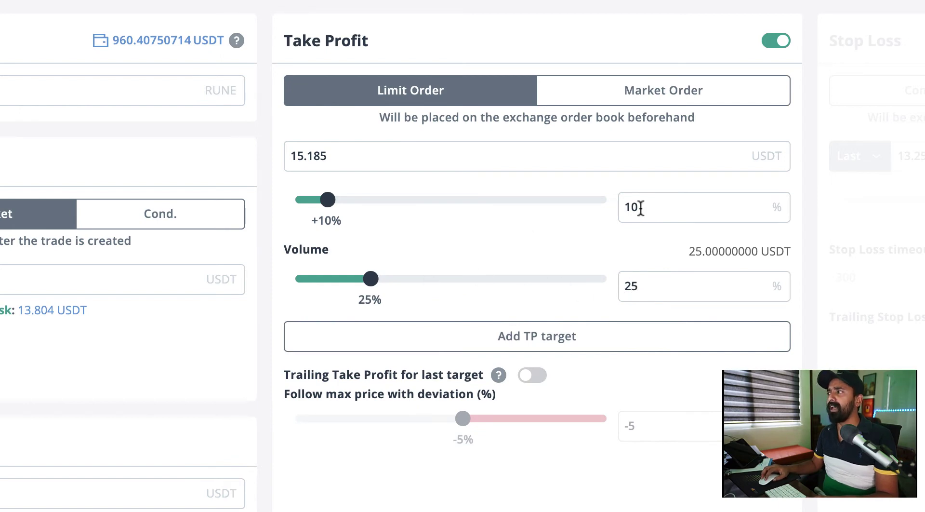
left_click(535, 347)
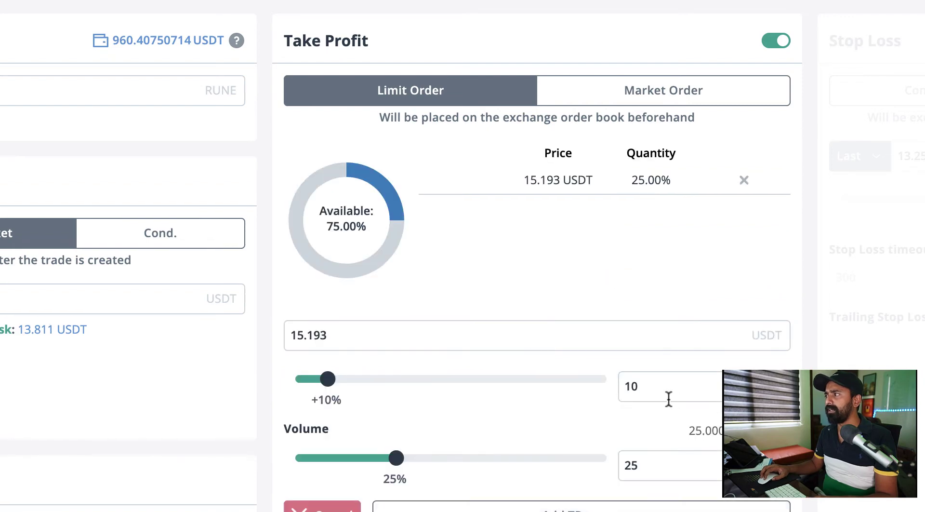
- Add three more 25% targets at +20%, +30% and +40%
double_click(662, 385)
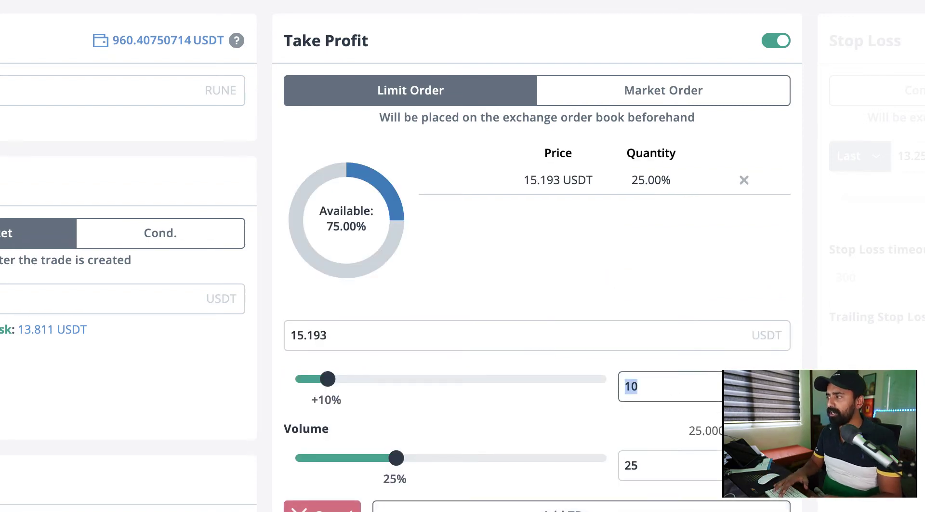
type("20")
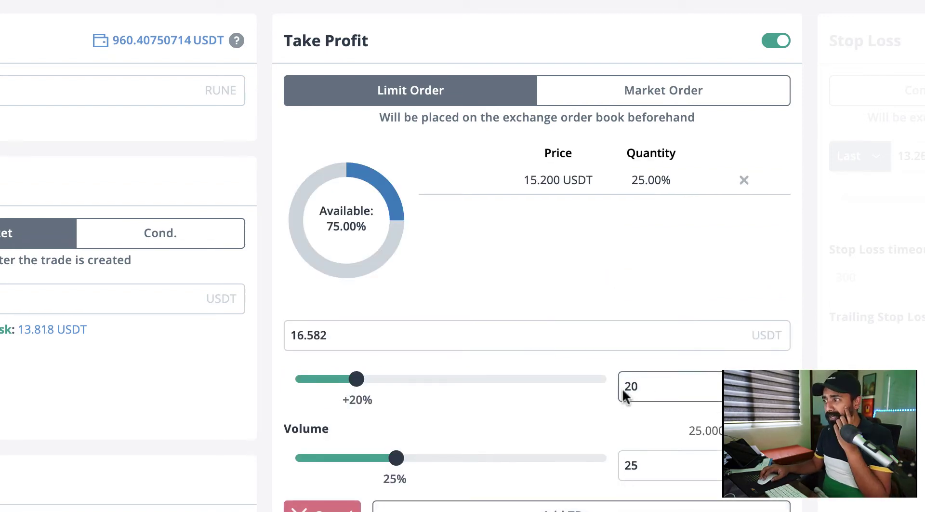
left_click(583, 506)
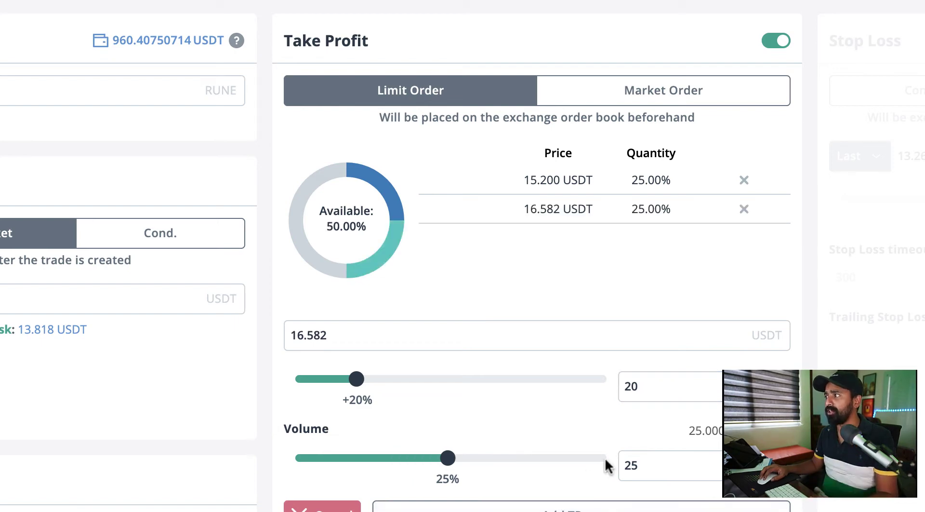
double_click(657, 396)
type("30")
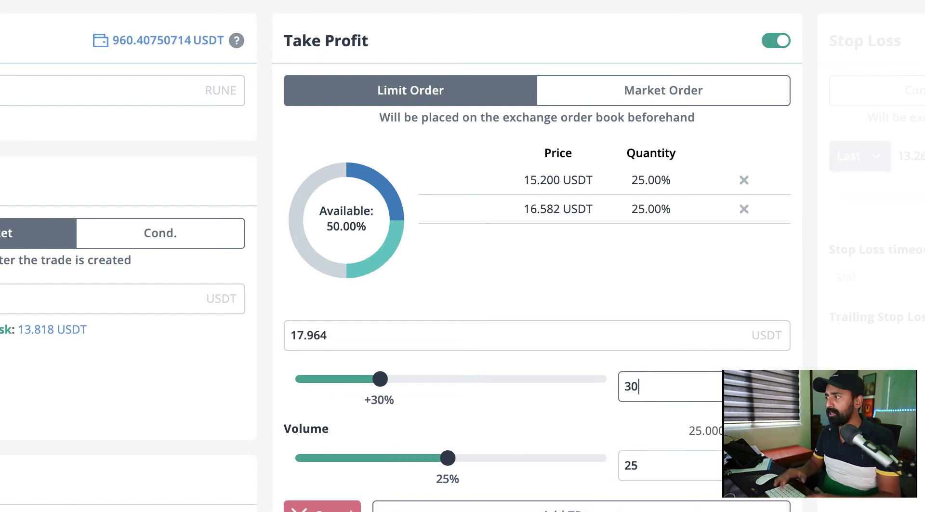
left_click(627, 506)
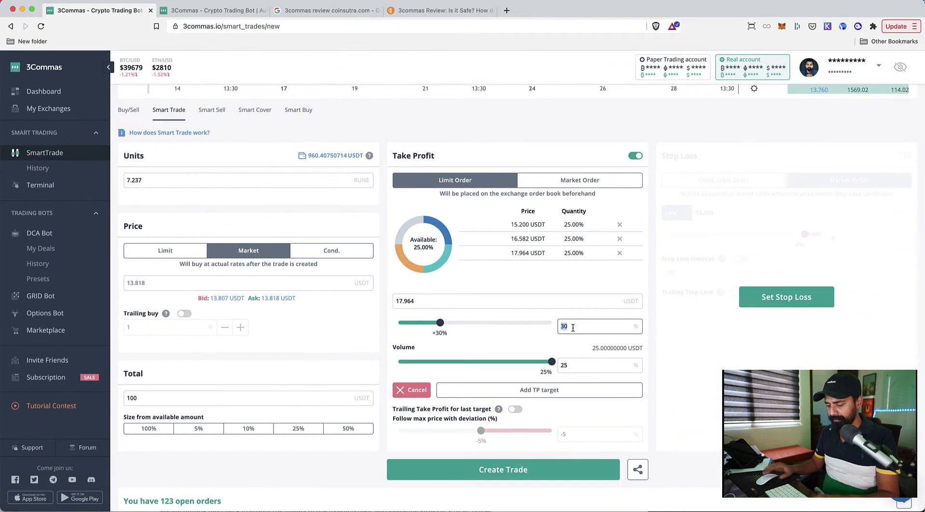
type("40")
left_click(546, 412)
scroll(540, 279, "down", 1)
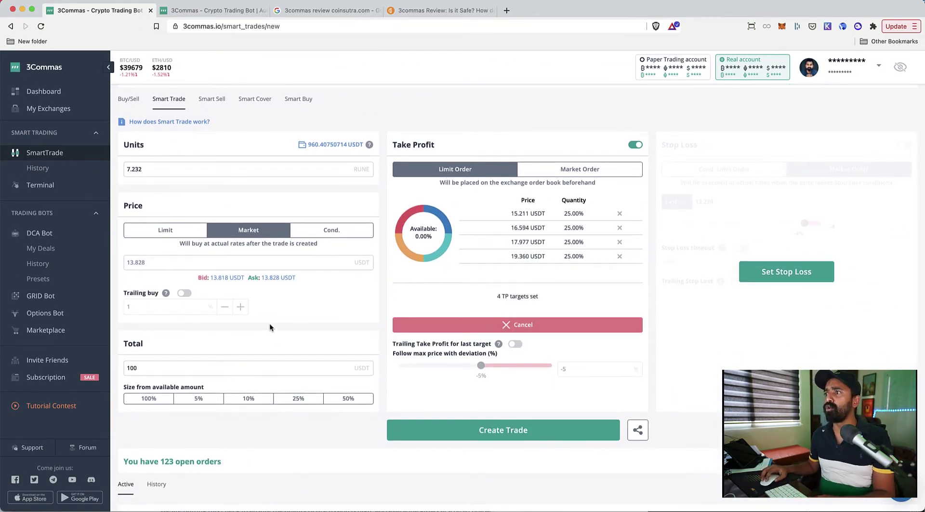
- Enable trailing take profit on the last target with a -1% deviation from max price
left_click_drag(562, 213, 586, 217)
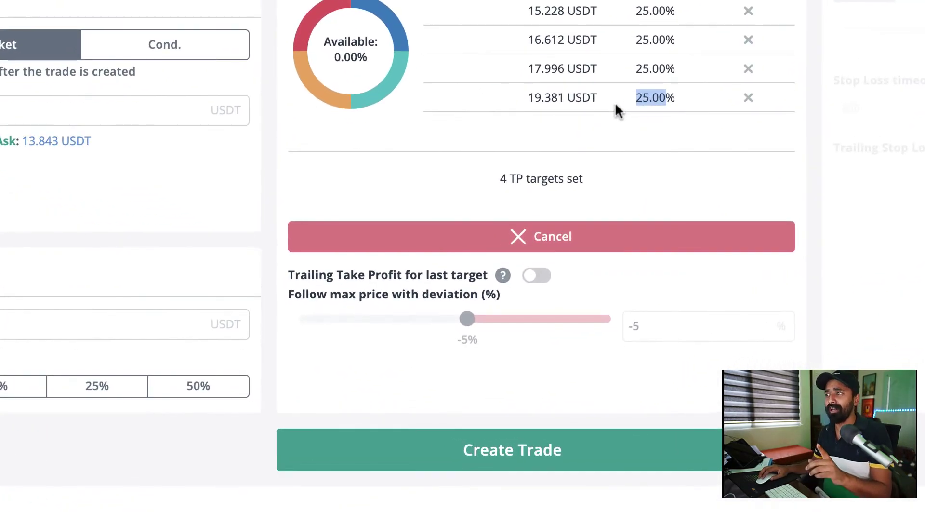
mouse_move(498, 343)
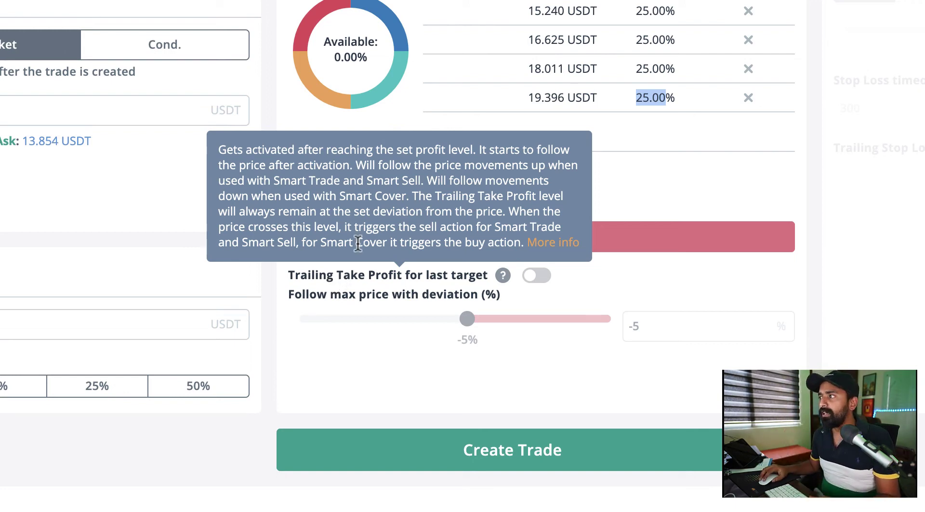
left_click_drag(220, 151, 393, 152)
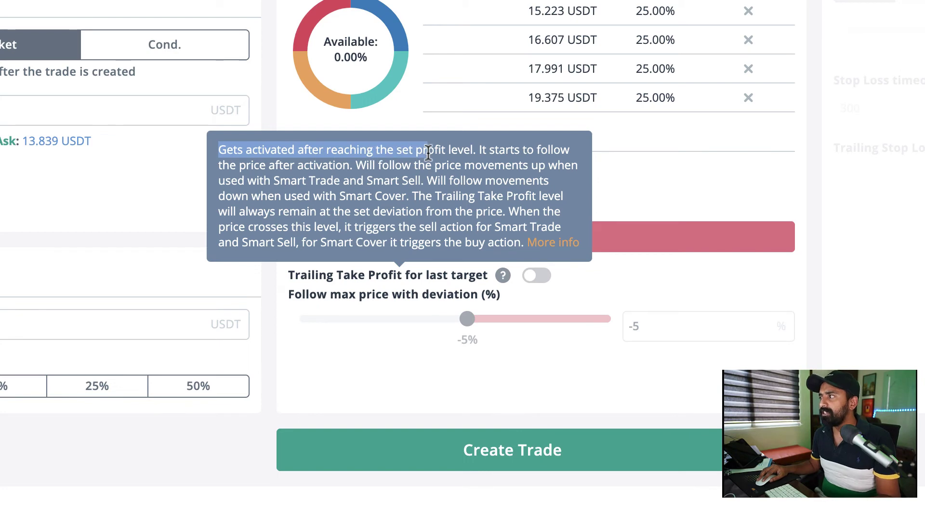
left_click_drag(393, 153, 463, 153)
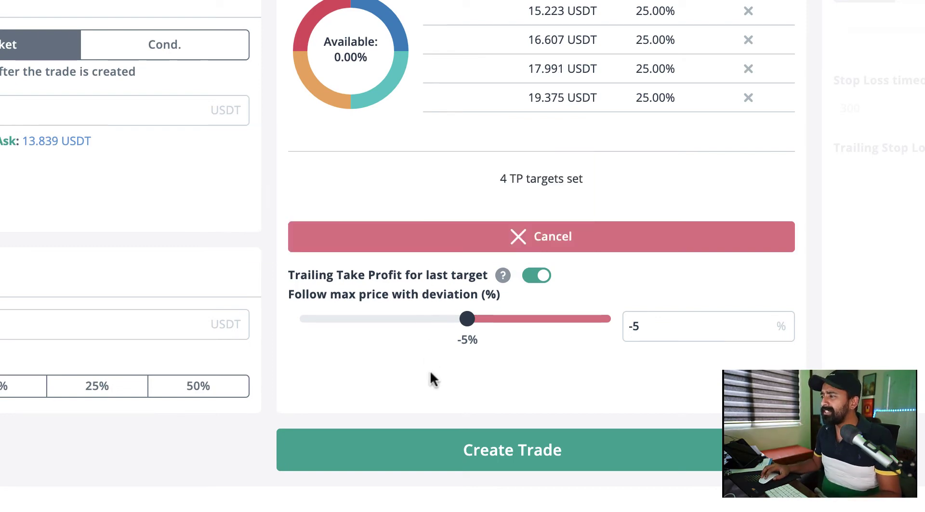
left_click_drag(465, 321, 584, 319)
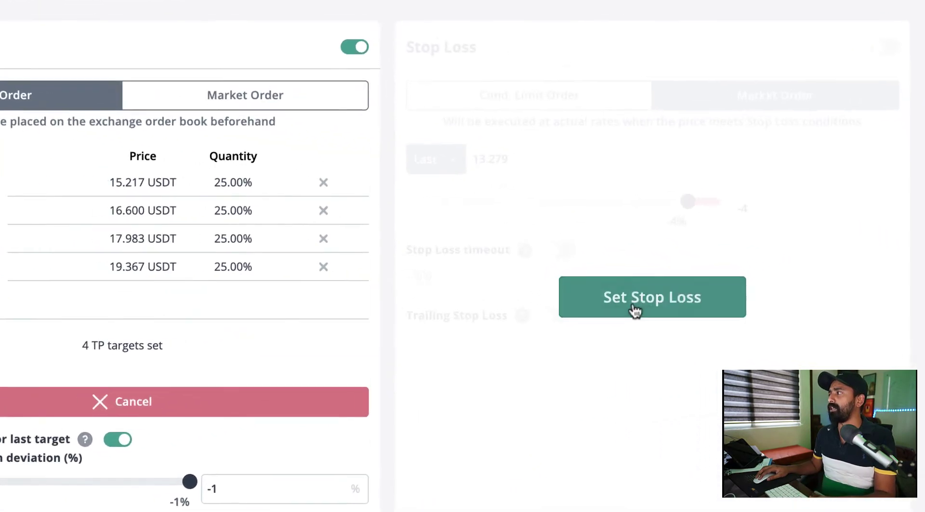
- Set a -40% market stop loss (about 8.29 USDT), with trailing stop loss off
left_click(746, 277)
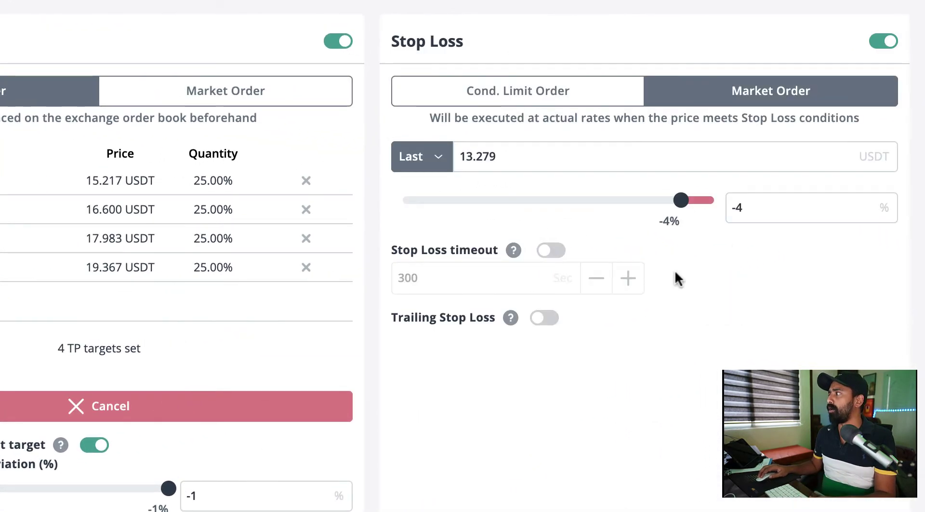
left_click(754, 208)
type("0")
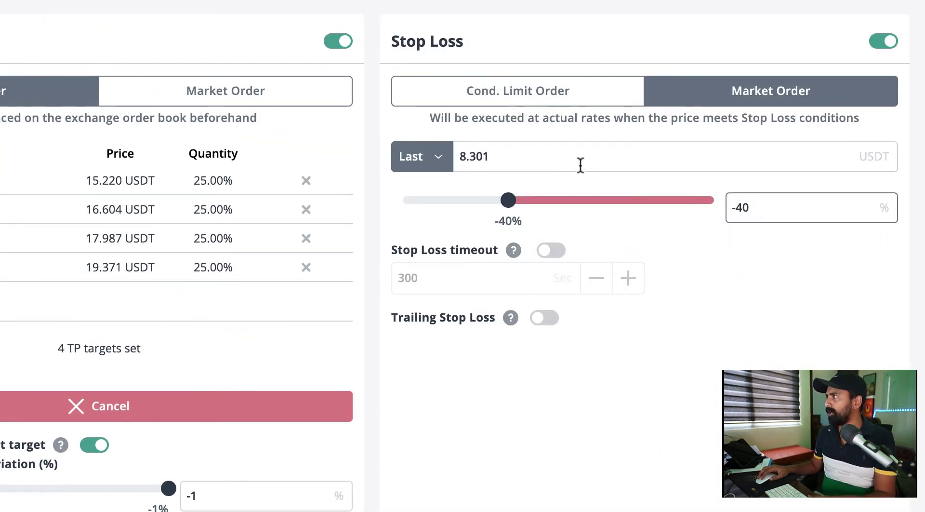
mouse_move(510, 317)
left_click(539, 321)
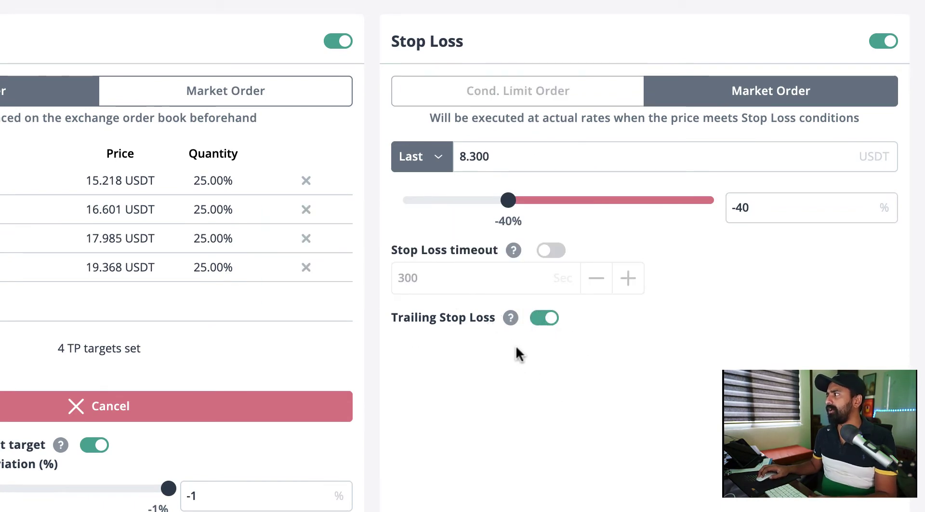
left_click(545, 319)
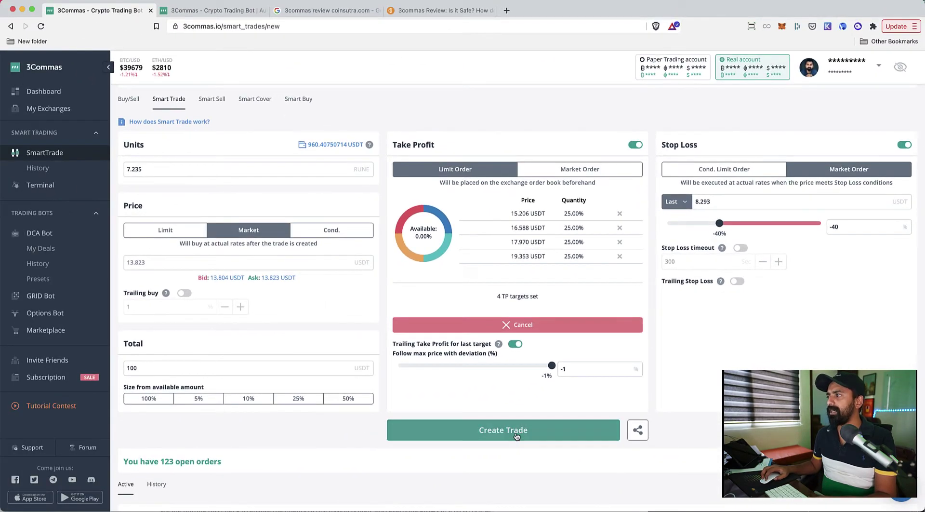
- Create the trade with the note 'for CoinSutra readers' and dismiss the success message
left_click(516, 437)
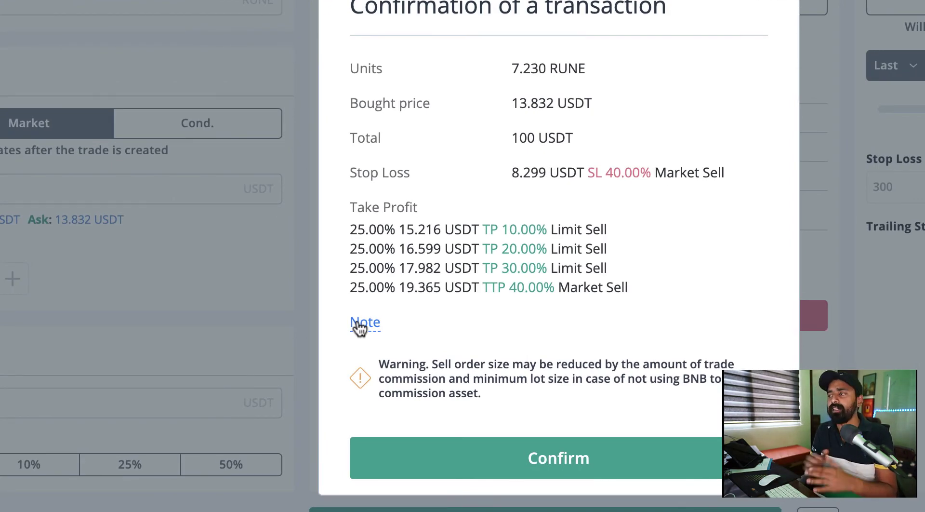
left_click(360, 324)
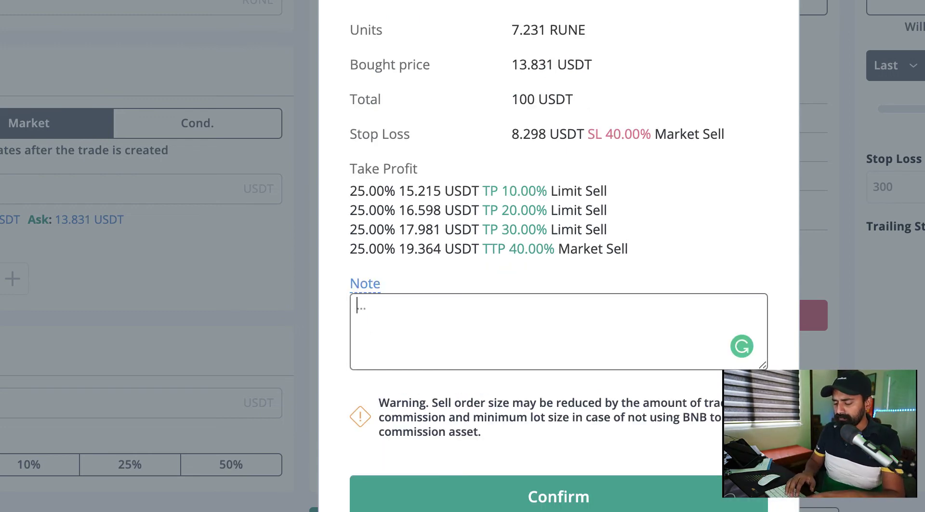
type("This isfor C")
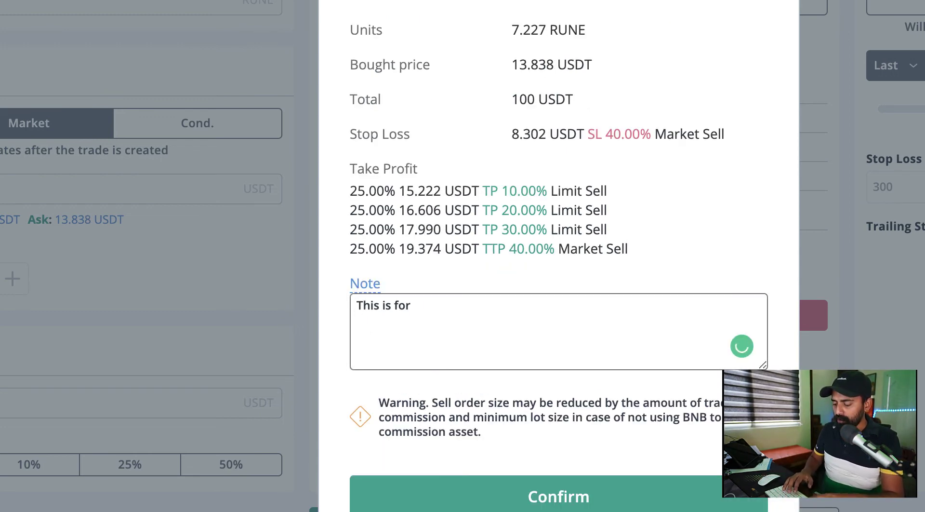
type("oinSutra reader")
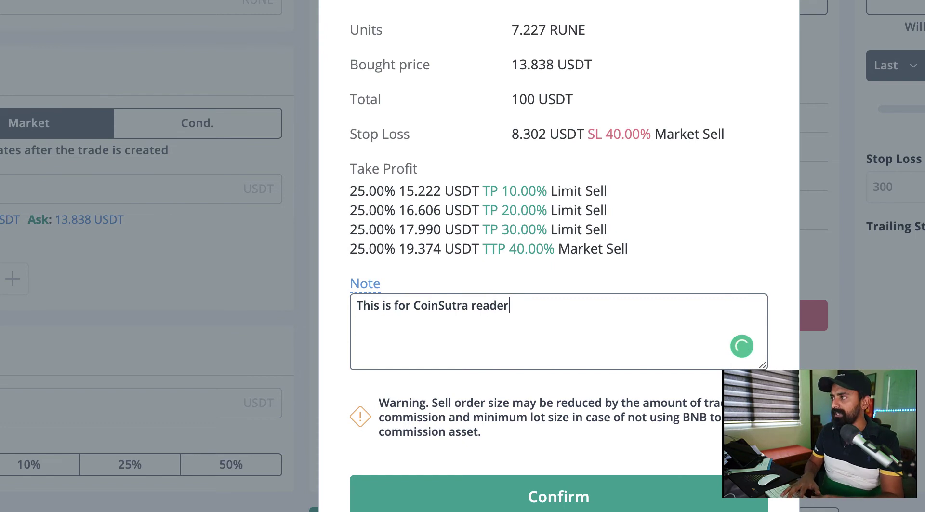
type("s")
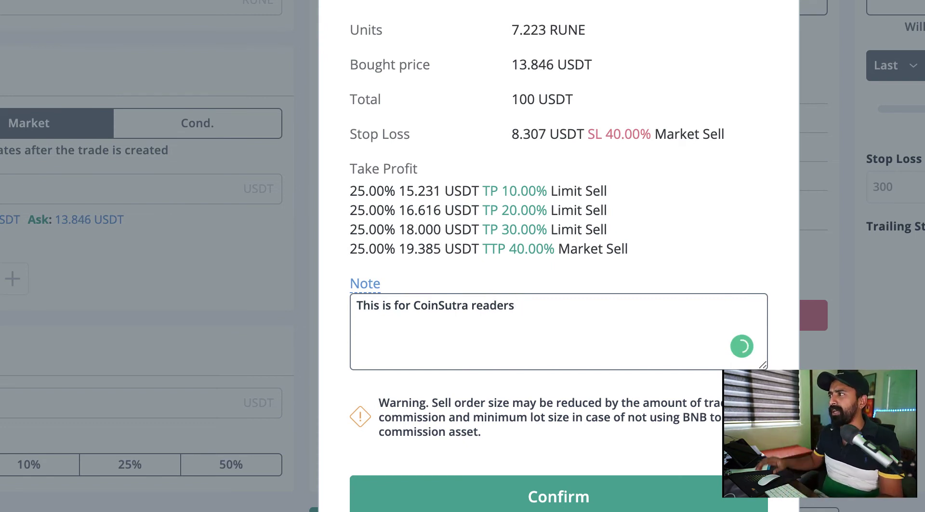
left_click(559, 494)
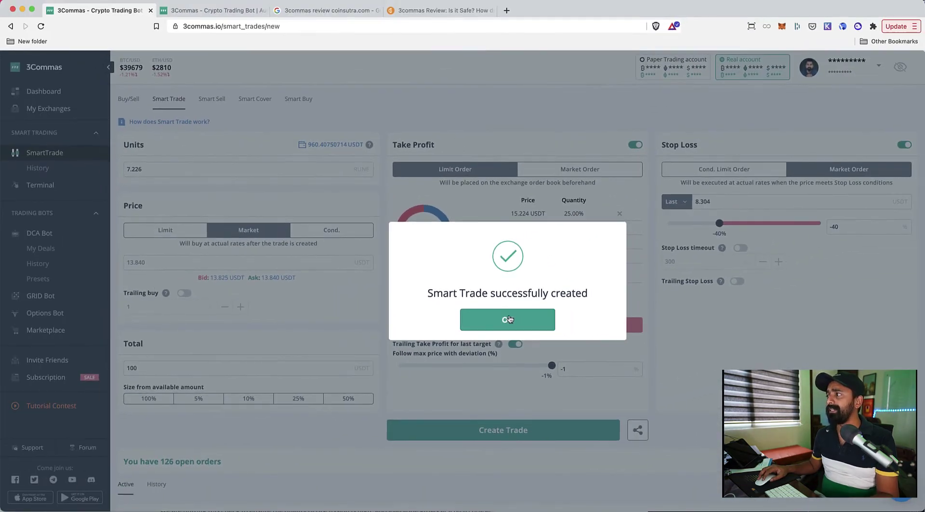
left_click(508, 322)
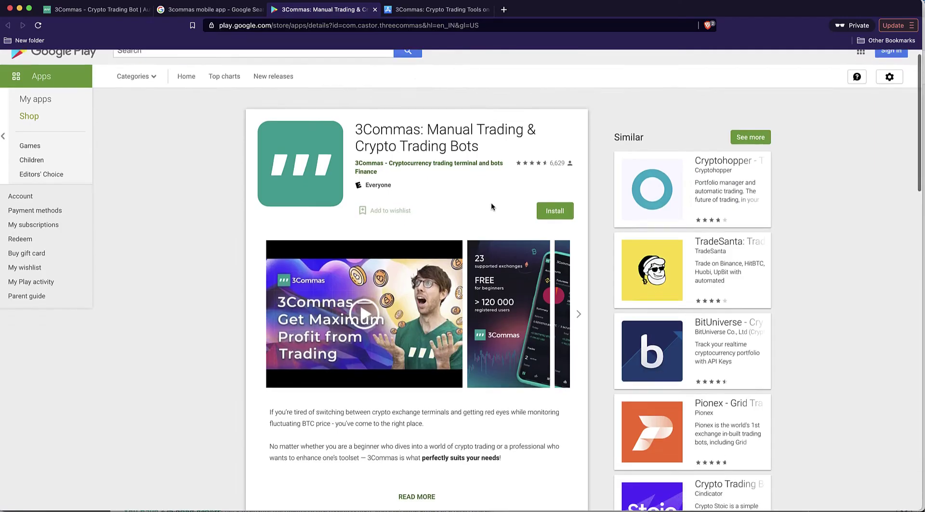
- Scroll to the open orders table and open the RUNE/USDT row's three-dot actions menu
scroll(491, 202, "down", 1)
scroll(491, 205, "down", 2)
scroll(492, 207, "down", 2)
key("ctrl+Tab")
scroll(578, 175, "down", 2)
scroll(578, 175, "down", 1)
scroll(577, 179, "down", 1)
scroll(577, 178, "down", 1)
scroll(577, 179, "down", 1)
scroll(577, 178, "down", 1)
scroll(578, 178, "down", 3)
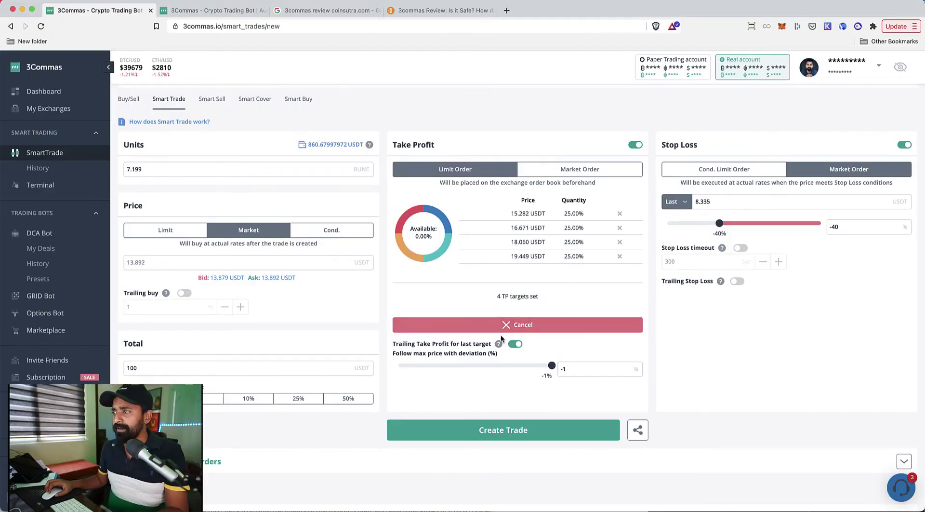
scroll(501, 334, "down", 2)
scroll(487, 342, "down", 1)
scroll(475, 348, "down", 1)
scroll(476, 347, "up", 1)
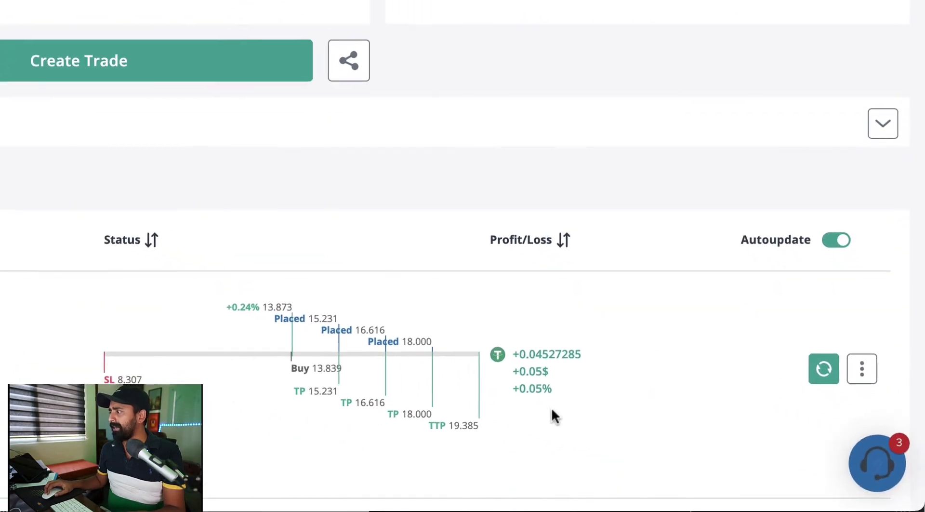
scroll(247, 350, "down", 1)
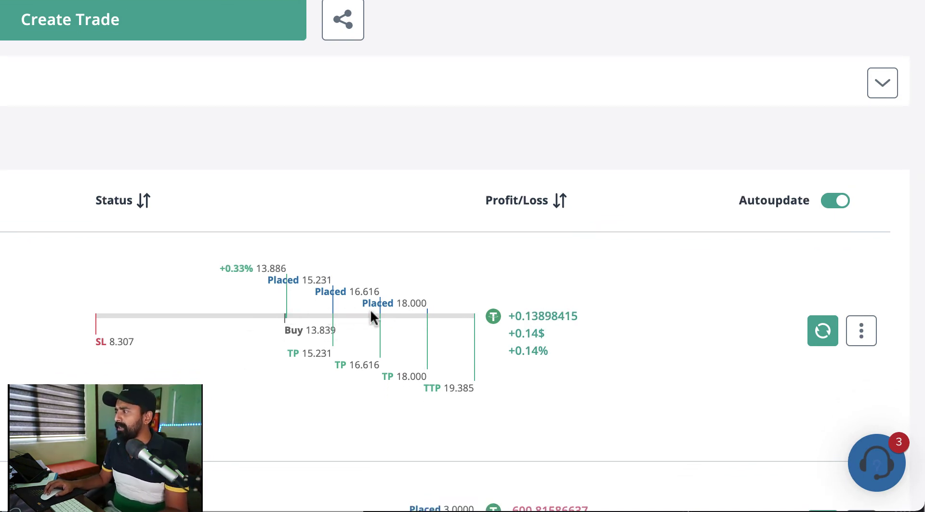
left_click(861, 343)
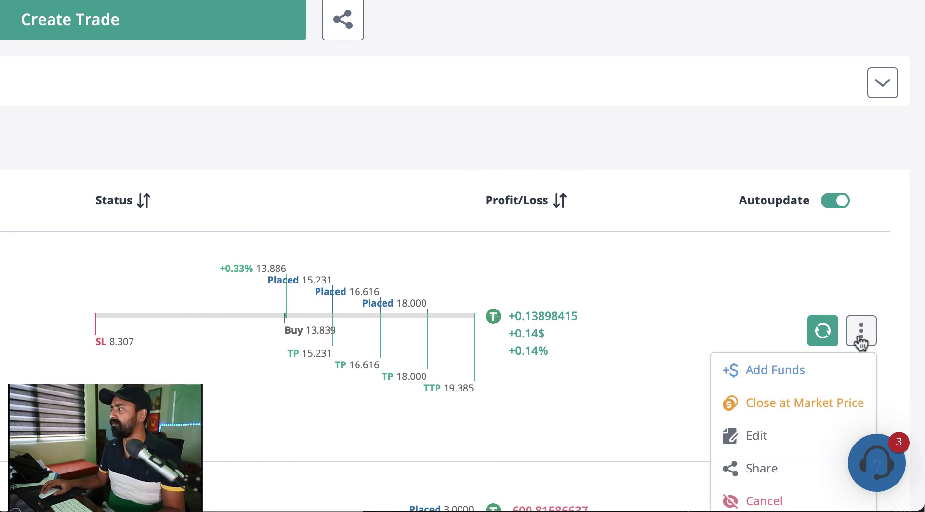
scroll(859, 344, "down", 2)
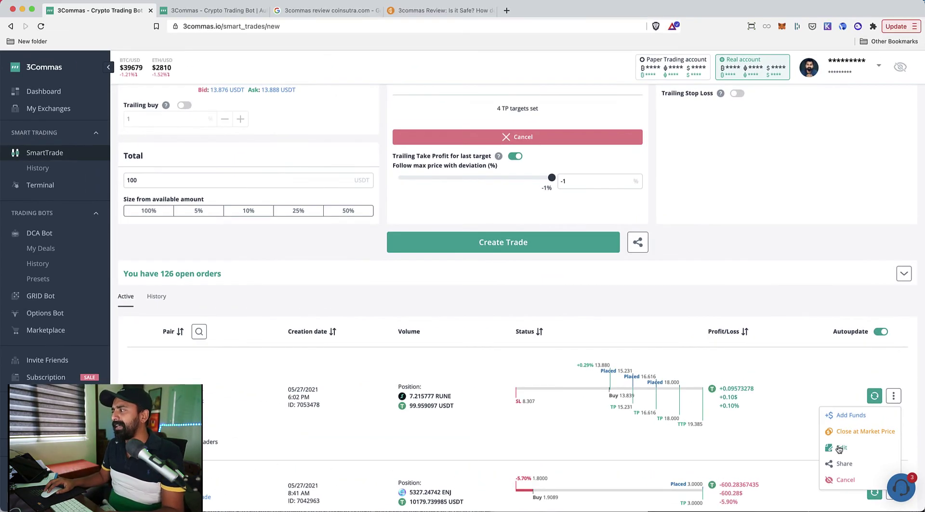
- Open the RUNE/USDT order for editing and scroll through its settings, cancelling the inline note edit
left_click(839, 448)
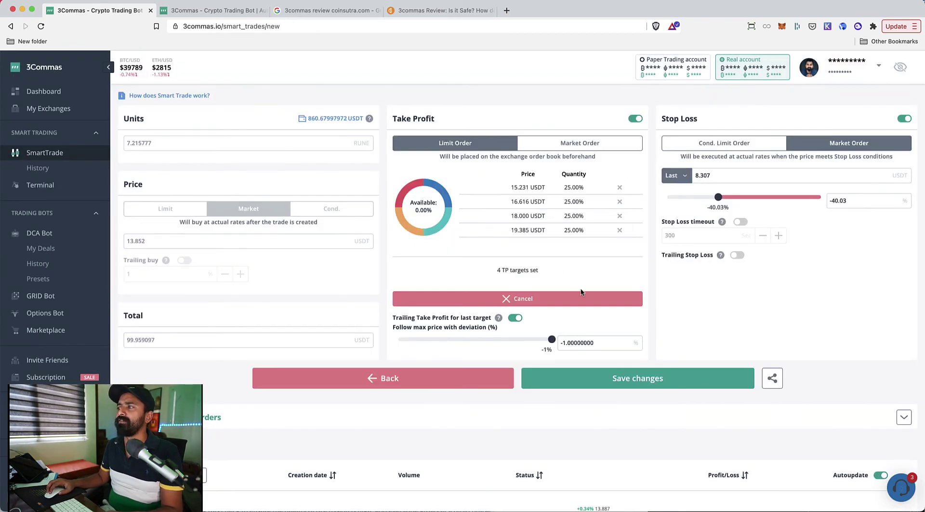
scroll(577, 291, "down", 3)
scroll(581, 291, "down", 1)
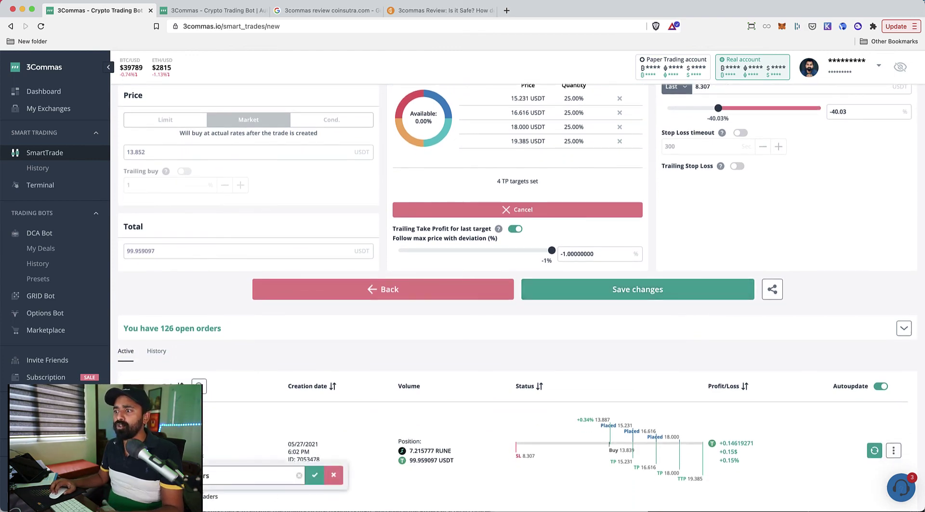
key("Return")
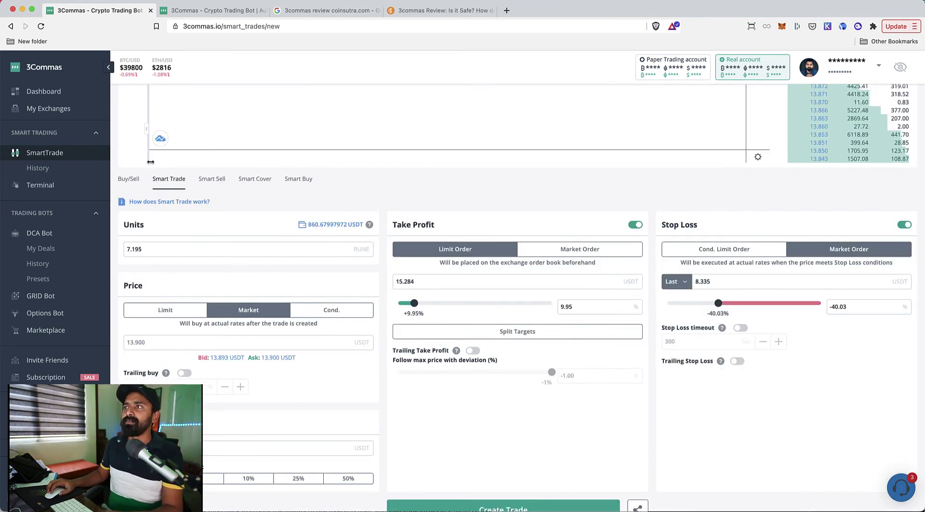
scroll(164, 187, "down", 1)
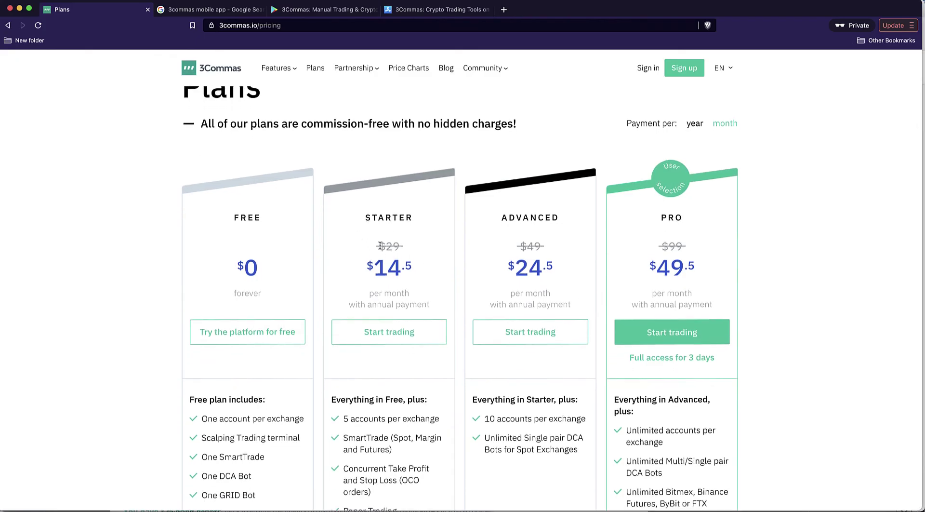
scroll(380, 246, "down", 2)
left_click_drag(345, 400, 416, 405)
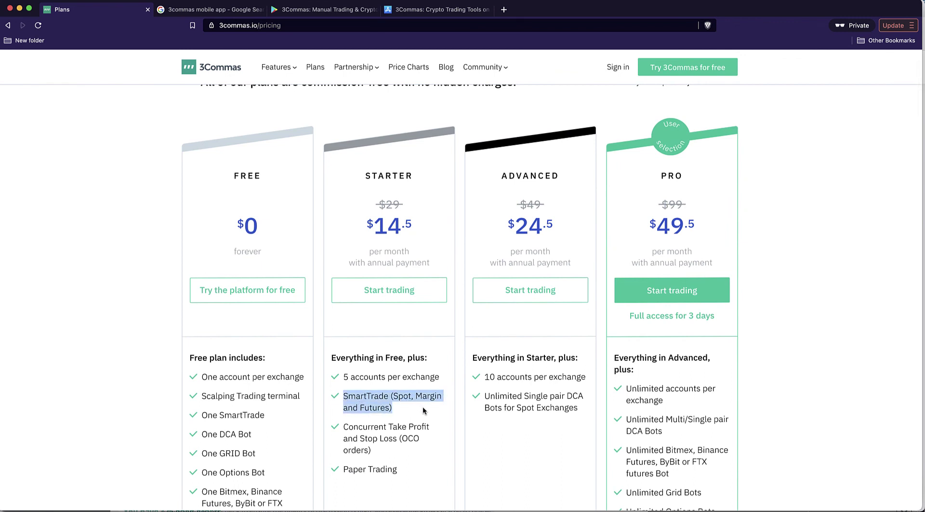
left_click_drag(239, 225, 254, 230)
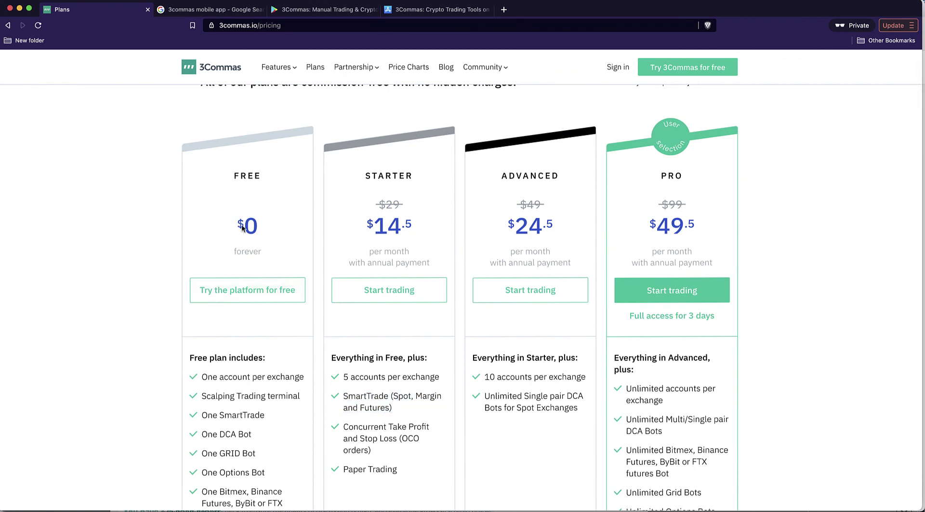
left_click(272, 227)
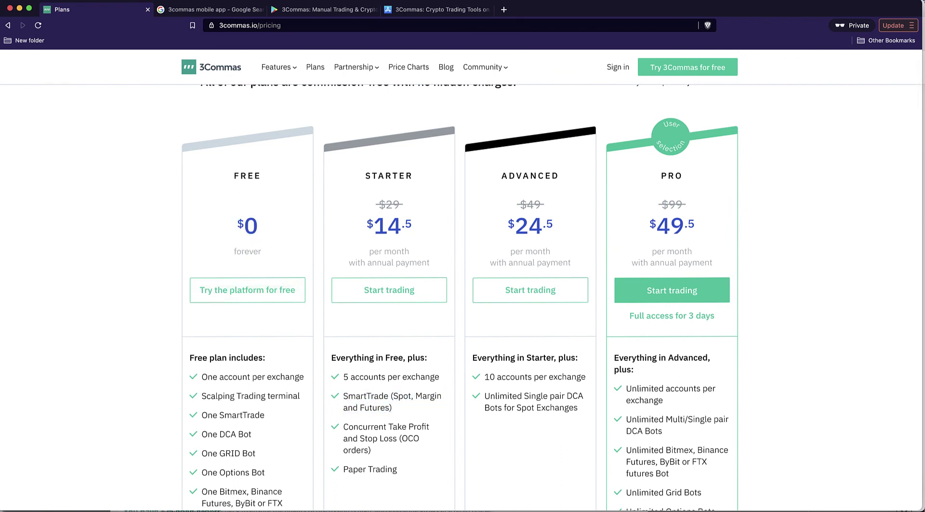